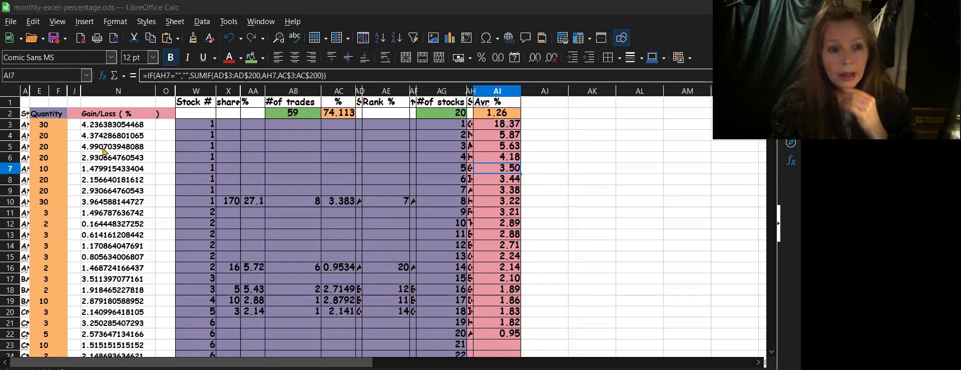
Examine the gain/loss percentage in N3 and the Stock # numbering formulas in column W for rows 3 to 10
click(102, 127)
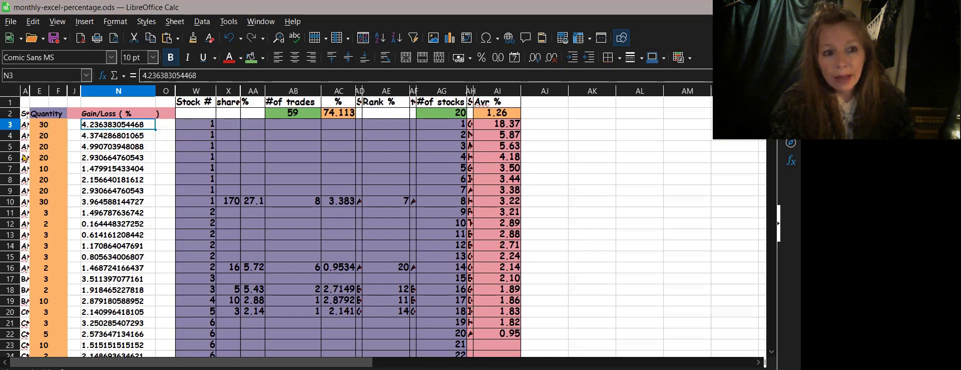
click(205, 201)
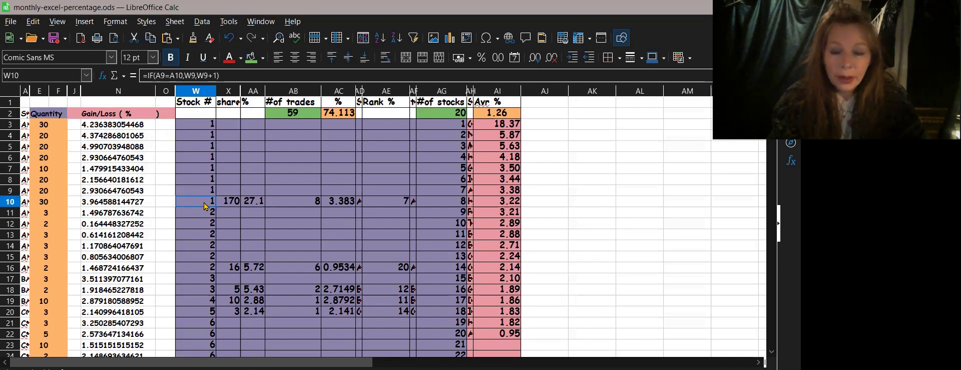
key(Up)
key(Up)
key(Up)
key(Up)
key(Up)
key(Up)
key(Up)
key(Up)
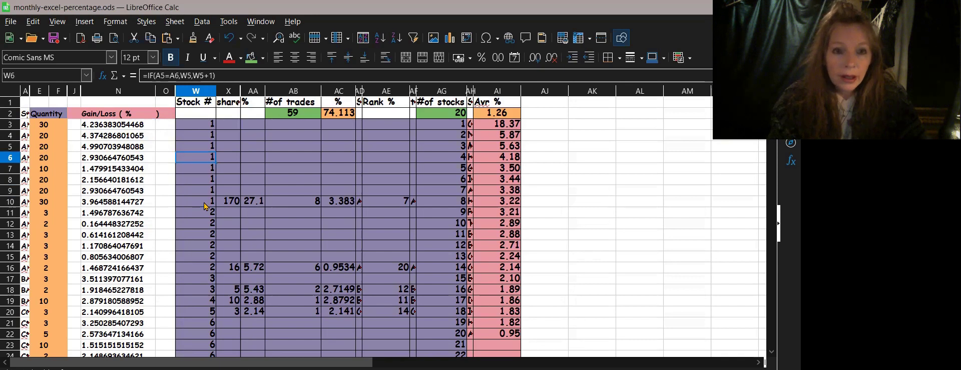
key(Down)
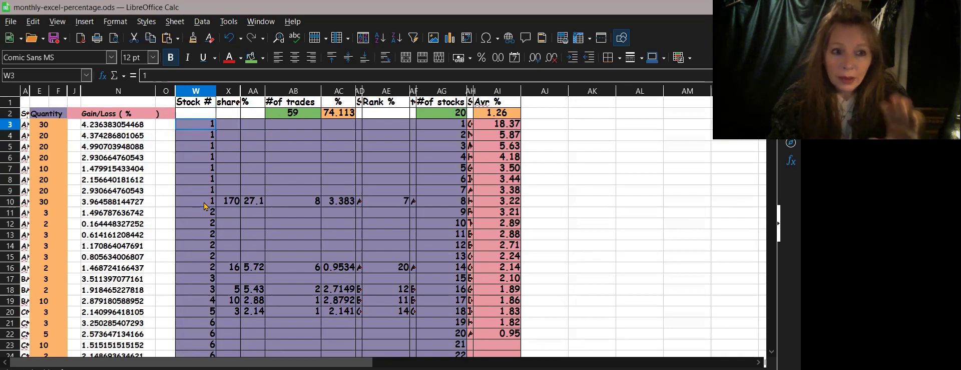
key(Down)
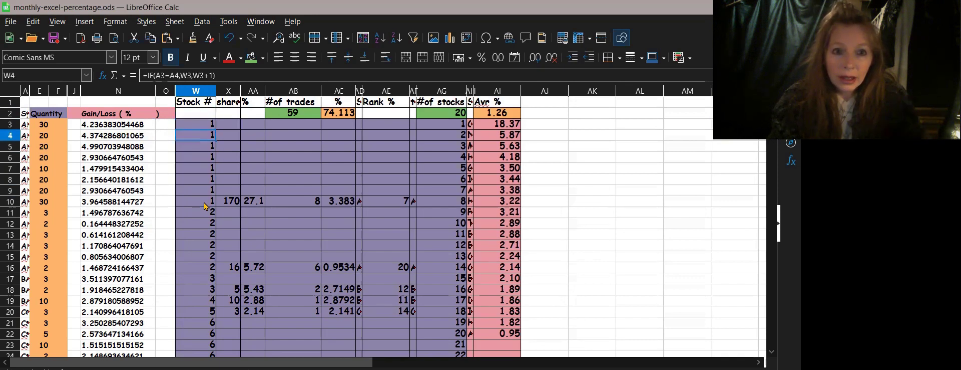
key(Up)
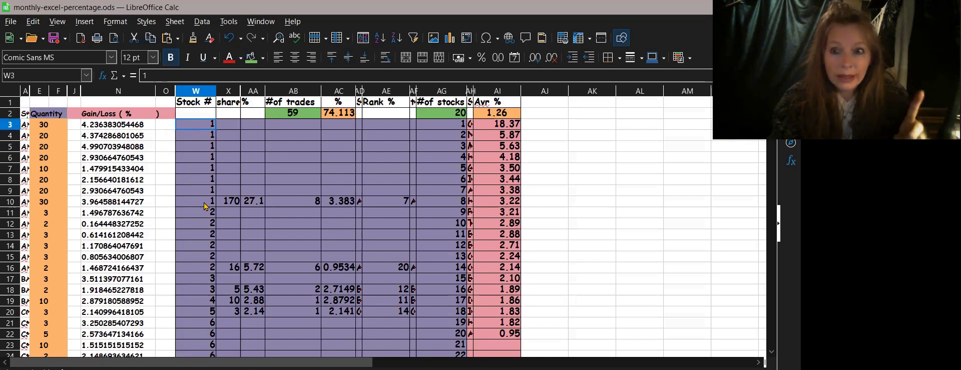
key(Down)
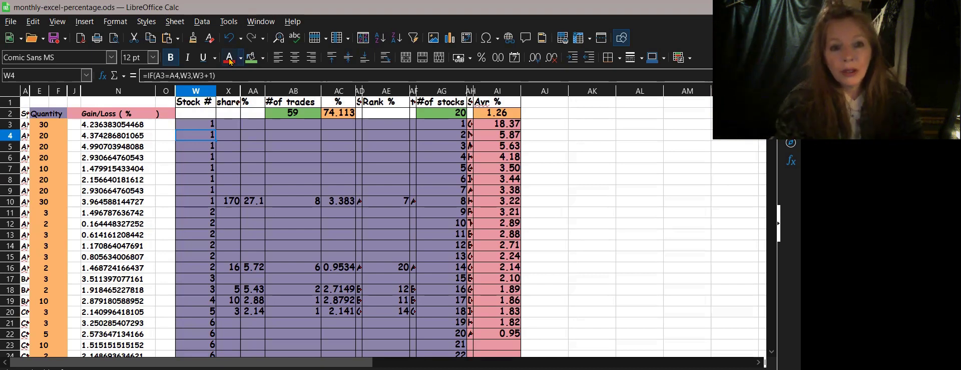
Inspect how the Stock # formulas in column W handle a change of stock, from row 10 down to row 23
click(208, 217)
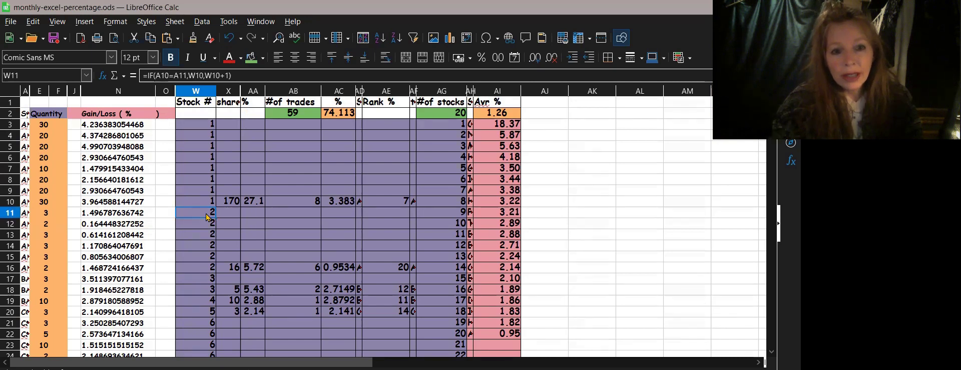
key(Up)
key(Down)
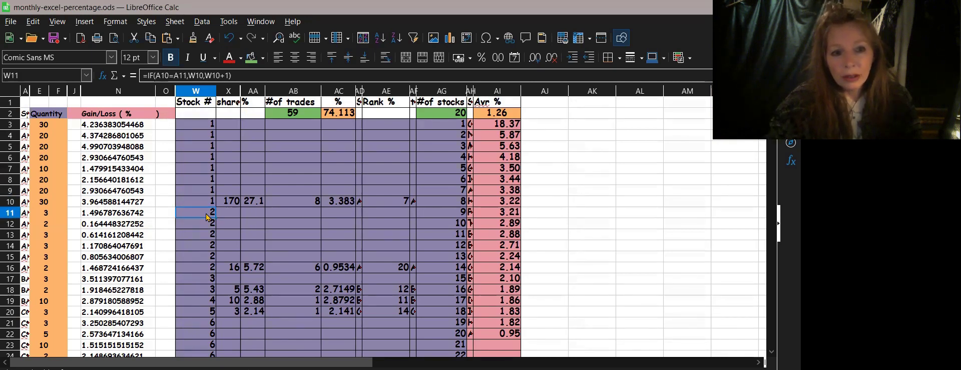
key(Up)
key(Down)
key(Down)
key(Down)
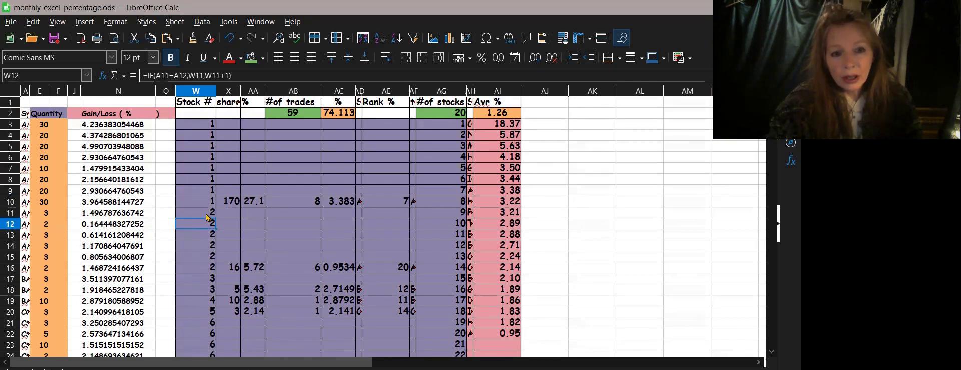
key(Down)
key(Down)
key(Down)
key(Down)
key(Down)
key(Down)
key(Down)
key(Down)
key(Down)
key(Down)
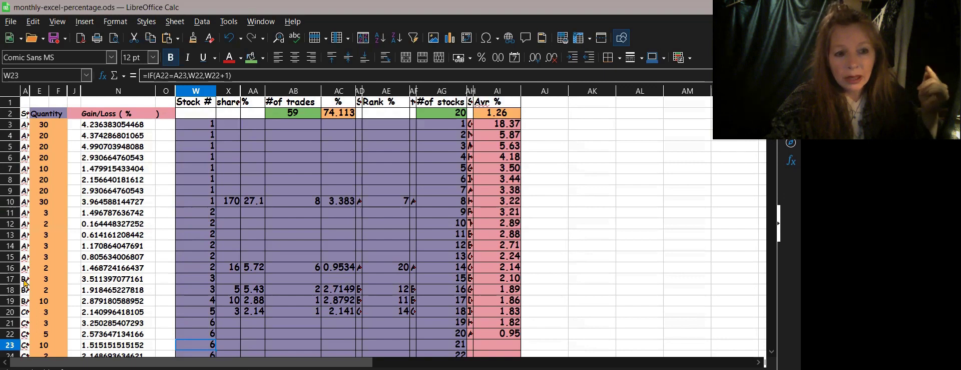
Review the SUMIF share totals in column X through the end of the data, including the formulas in X16 and X10
click(220, 270)
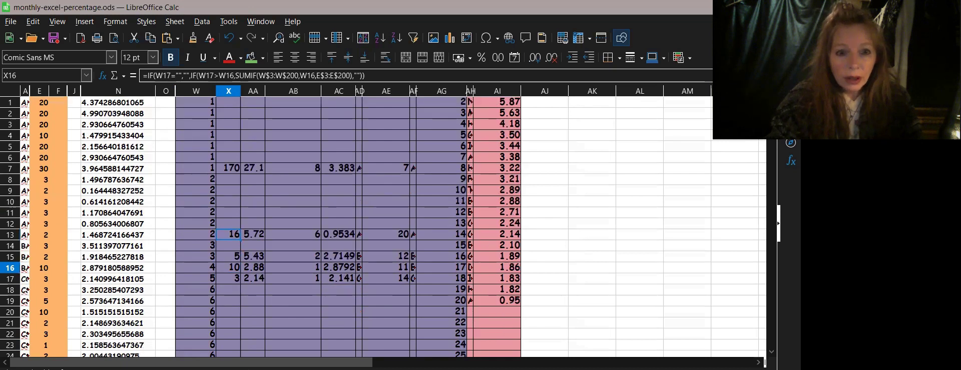
scroll(350, 226, down, 14)
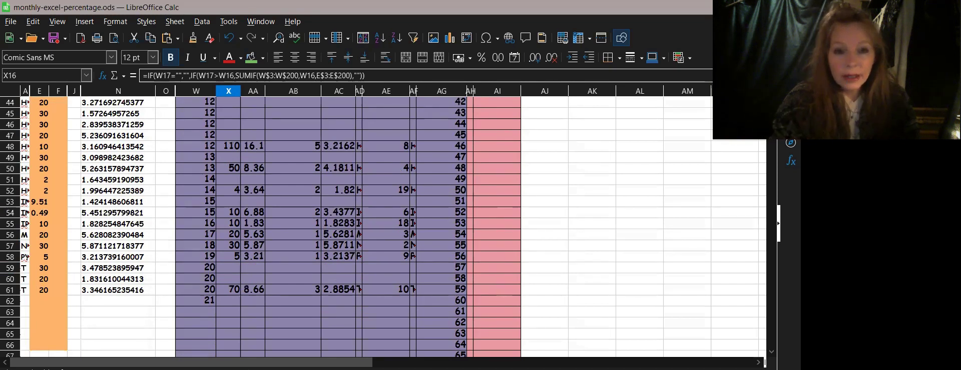
scroll(351, 225, up, 3)
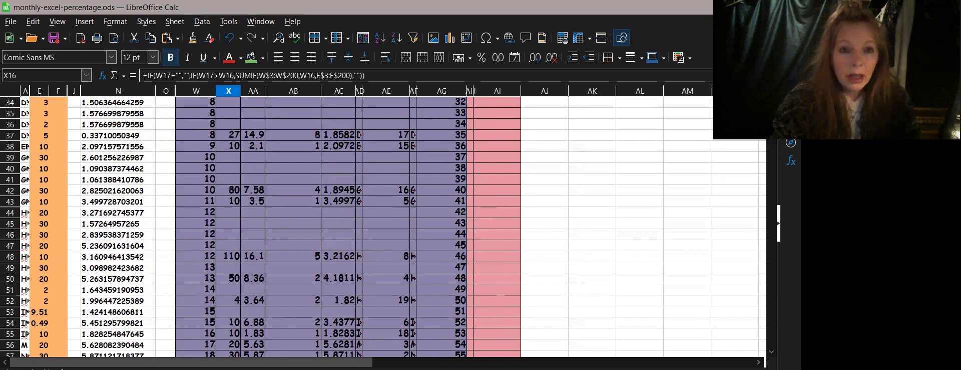
scroll(235, 144, up, 10)
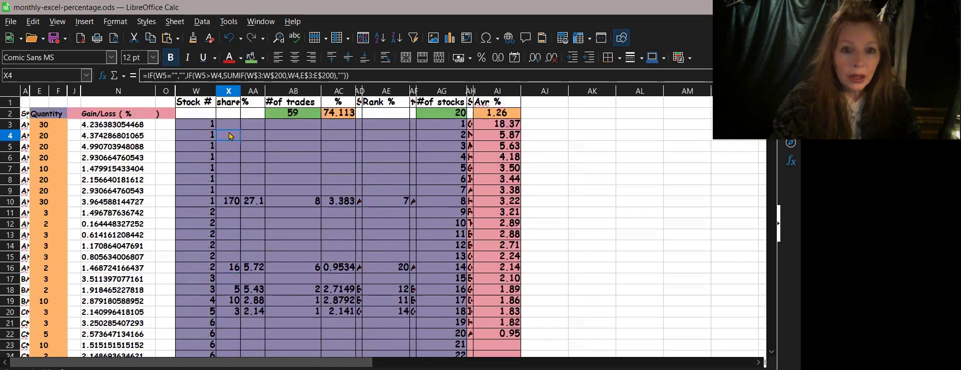
click(233, 201)
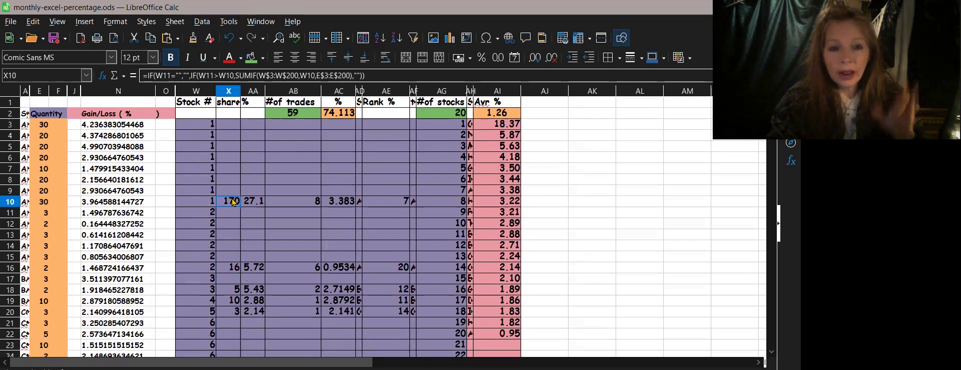
Examine the SUMIF formula in AA10 that totals the first stock's gain/loss percentages, alongside its share total in X10
key(Right)
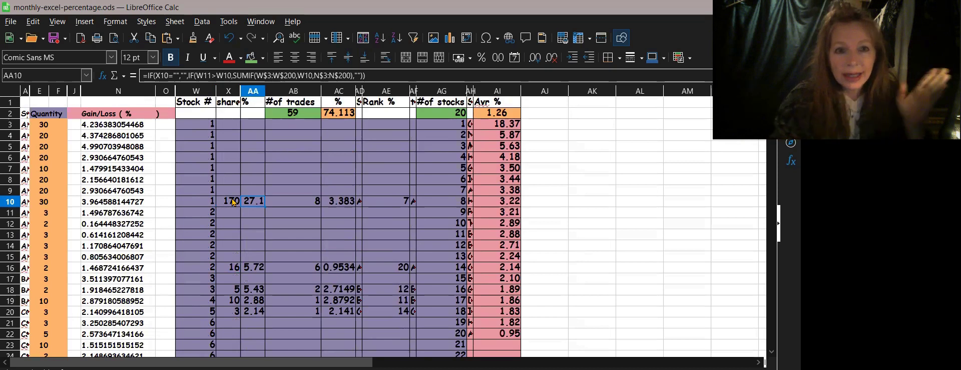
click(233, 201)
key(Right)
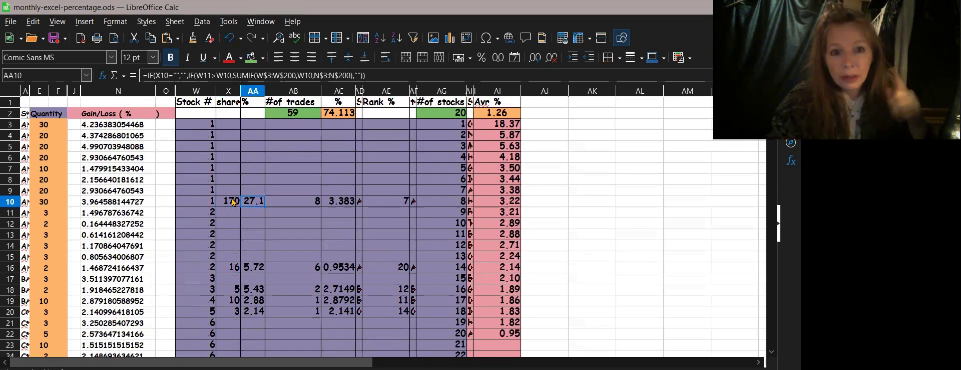
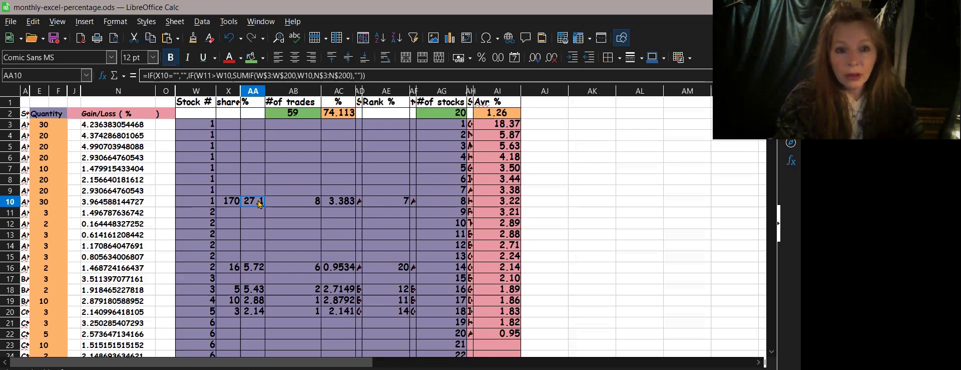
Inspect the COUNTIF formulas in the # of trades column from row 10 to row 20 and the column's sum in AB2
click(296, 204)
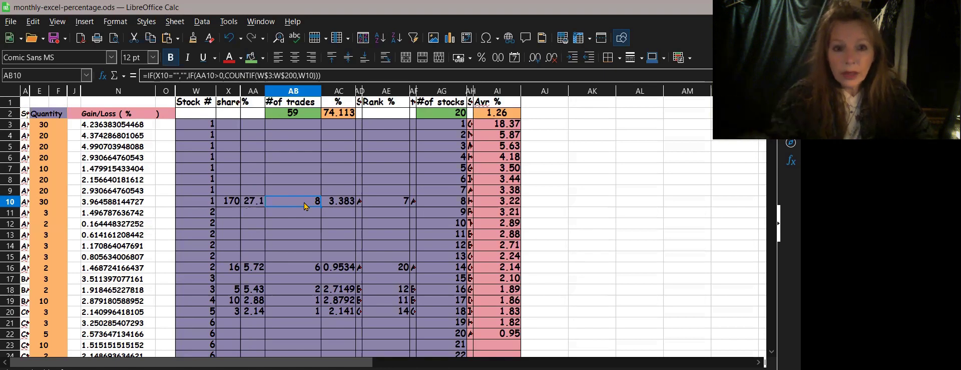
key(Down)
key(Down)
key(Down)
key(Down)
key(Down)
key(Down)
key(Down)
key(Down)
key(Down)
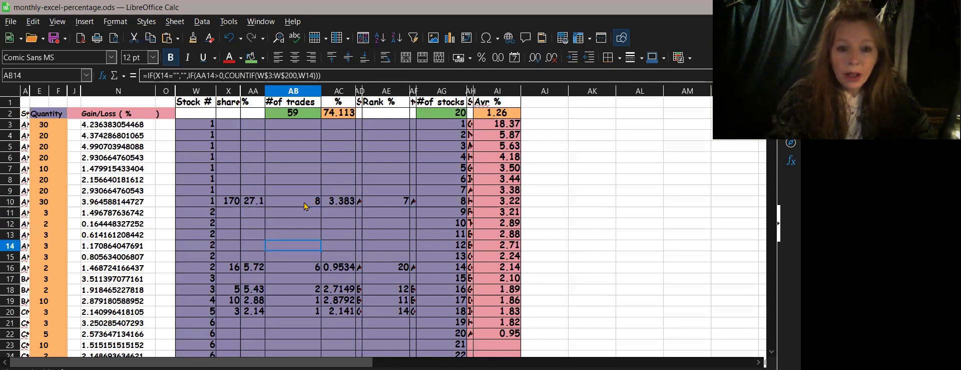
key(Down)
key(Down)
key(Up)
key(Up)
key(Up)
key(Up)
key(Up)
key(Up)
key(Up)
key(Up)
key(Up)
key(Up)
key(Up)
key(Up)
key(Up)
key(Up)
key(Up)
key(Up)
key(Up)
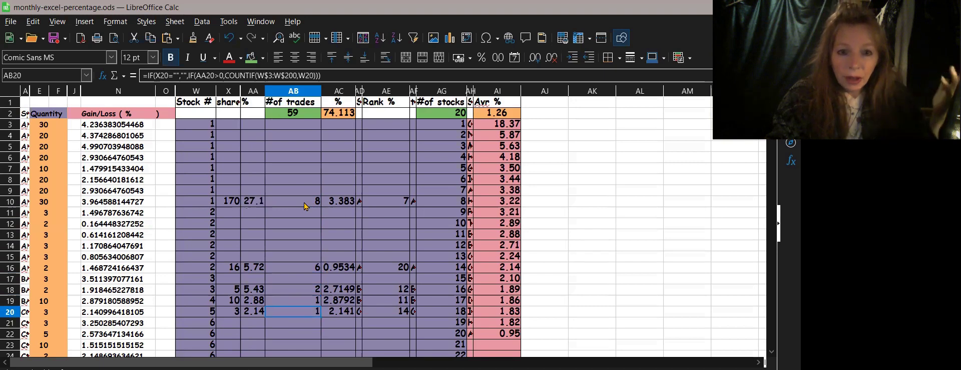
key(Up)
key(Up)
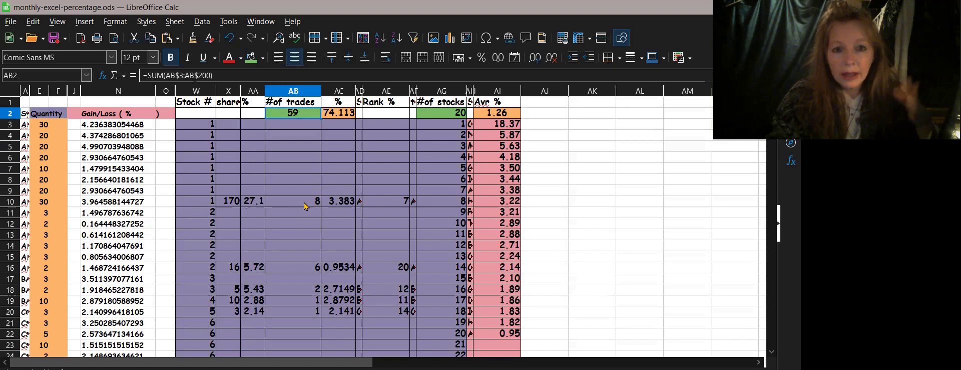
Examine the sum formula in AC2 and the average percentage per trade formulas in column AC down to row 10
key(Right)
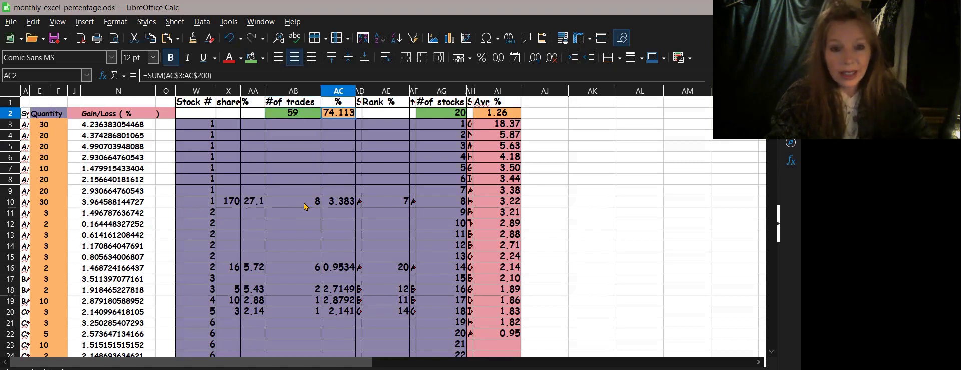
key(Down)
key(Down)
key(Down)
key(Down)
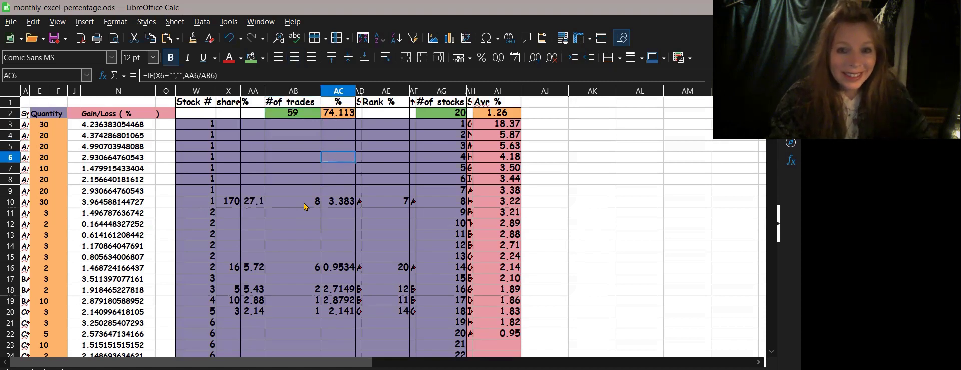
key(Right)
key(Left)
key(Down)
key(Down)
key(Down)
key(Down)
key(Down)
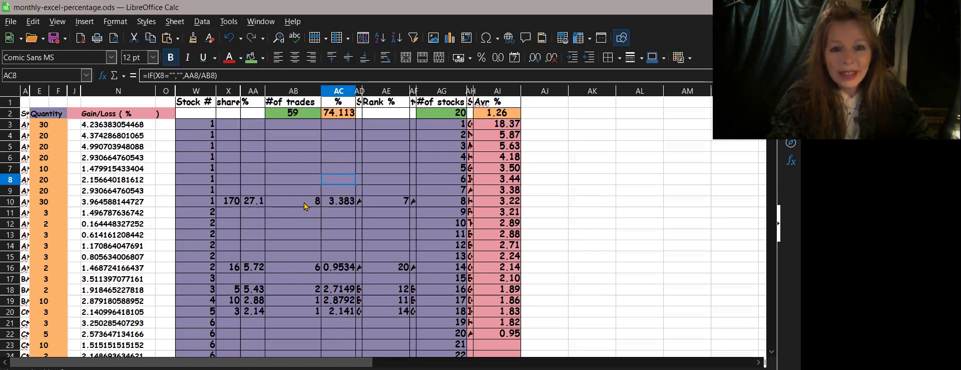
key(Up)
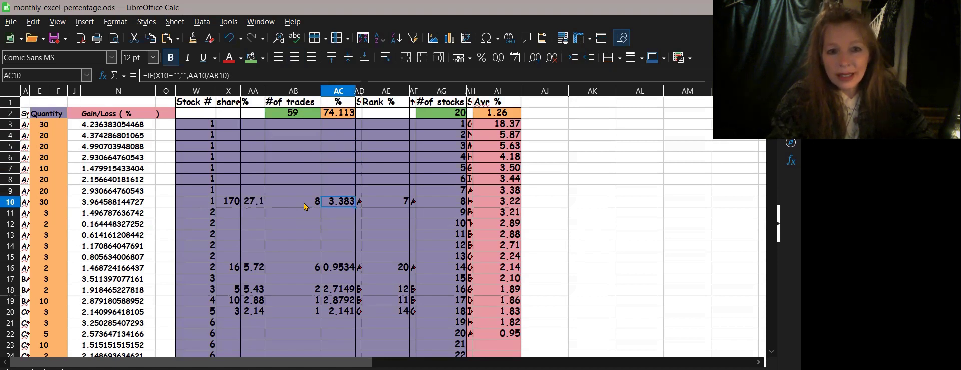
key(Down)
key(Up)
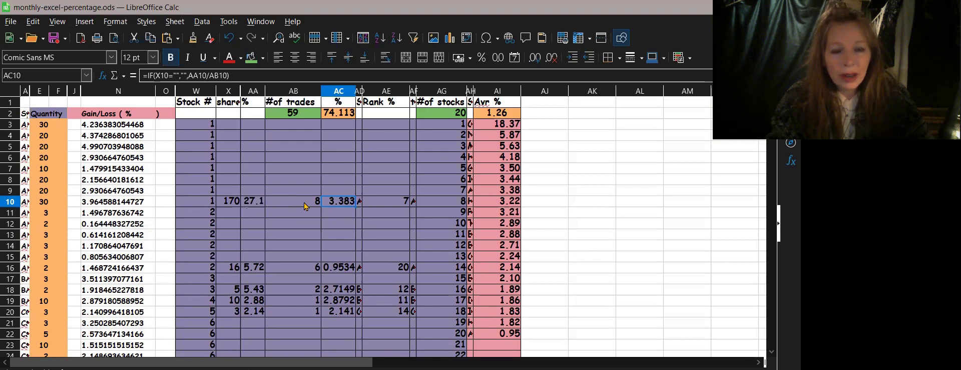
Compare the first stock's percentage total in AA10 and trade count in AB10 with the division formula in AC10
click(306, 205)
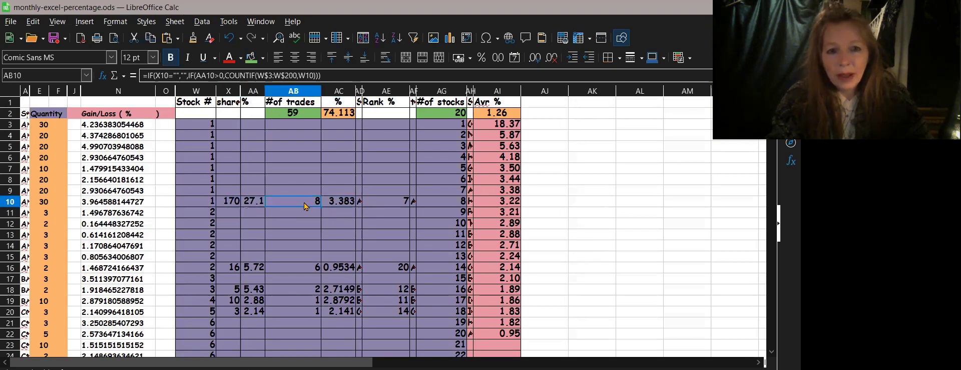
key(Left)
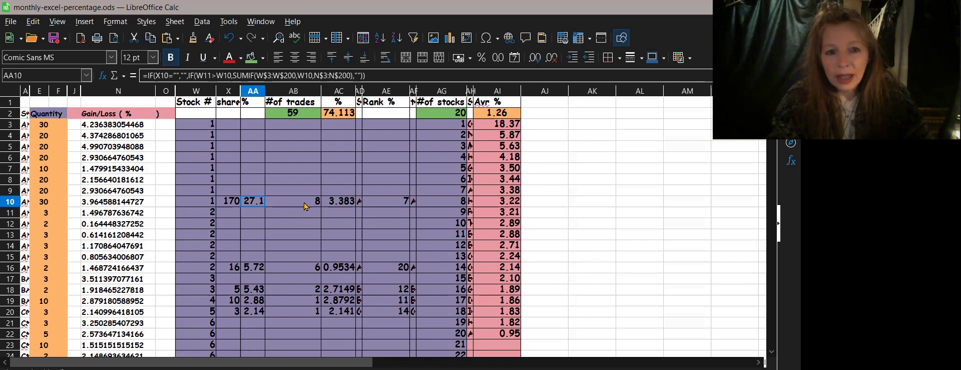
key(Right)
key(Right)
key(Left)
key(Right)
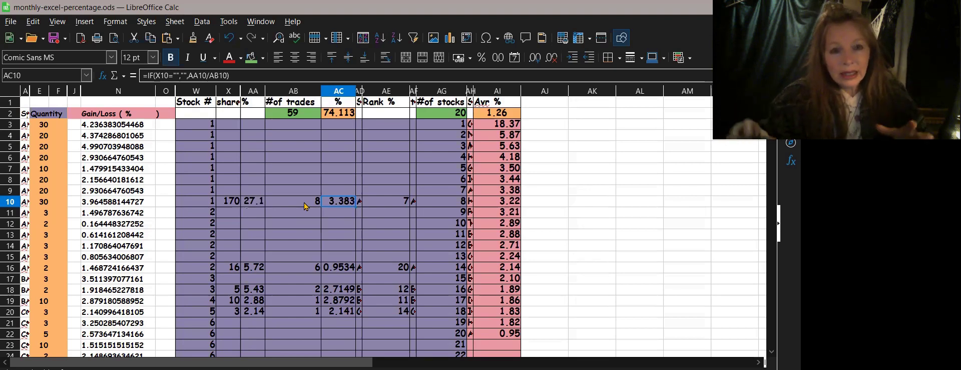
key(Left)
key(Left)
key(Left)
key(Right)
key(Right)
key(Right)
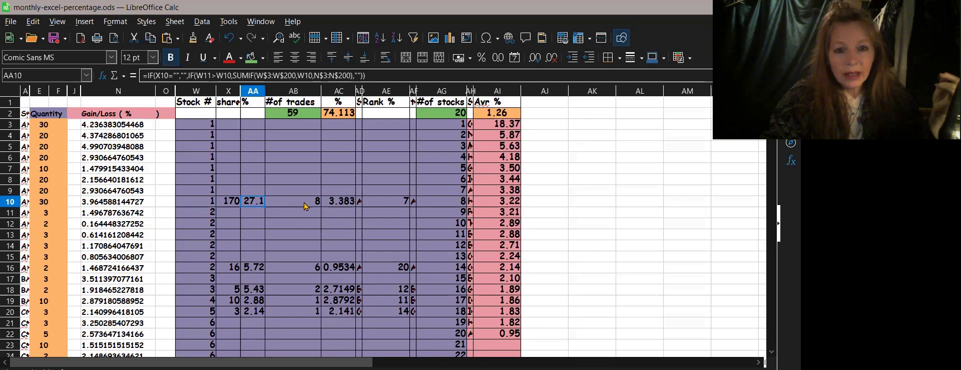
Review the stock symbol formula in AD10 and the RANK formula in AE10 beside the average percentage column
key(Right)
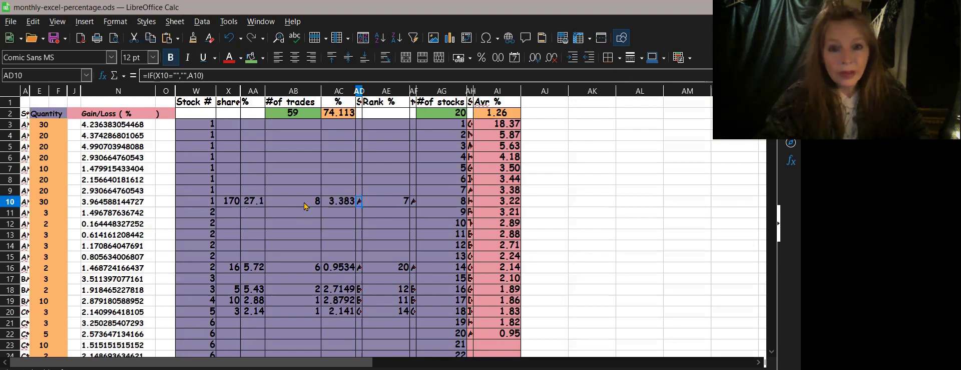
key(Left)
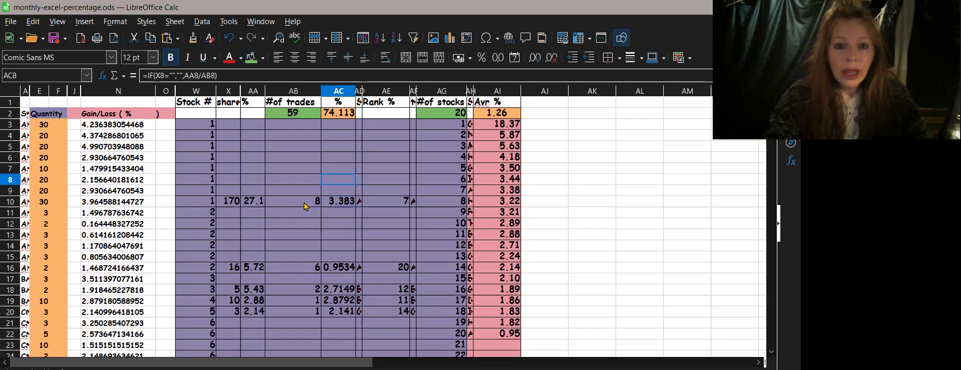
key(Right)
key(Left)
key(Right)
key(Right)
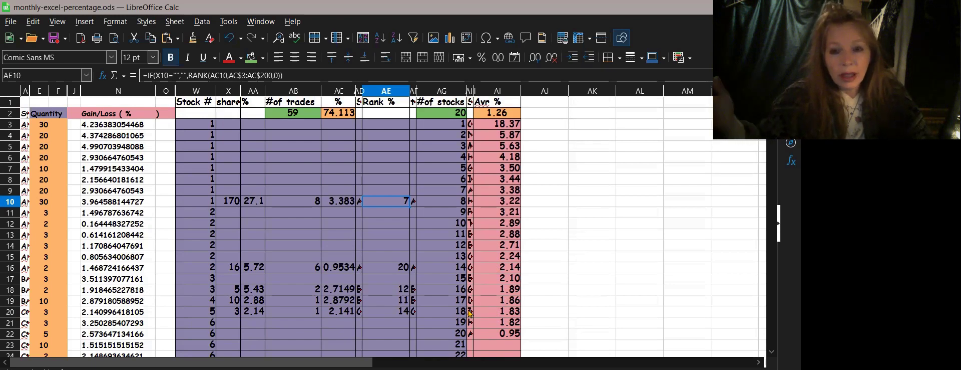
Compare the RANK formula in AE10 with its neighbouring cells in row 10, including the number in AG10
key(Right)
key(Right)
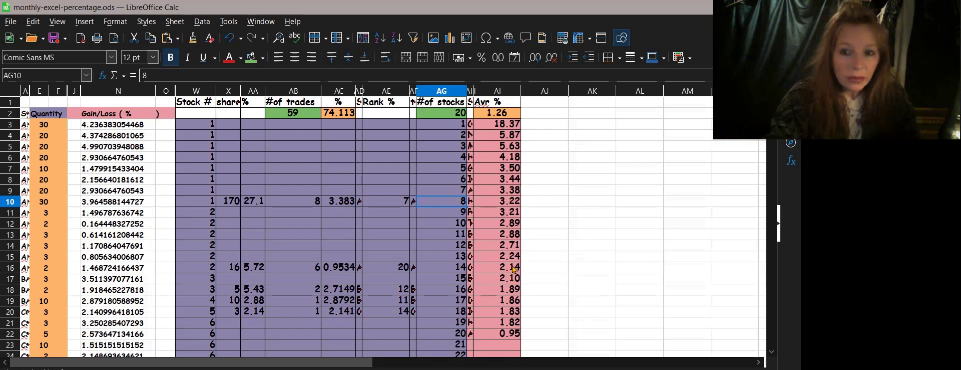
click(394, 205)
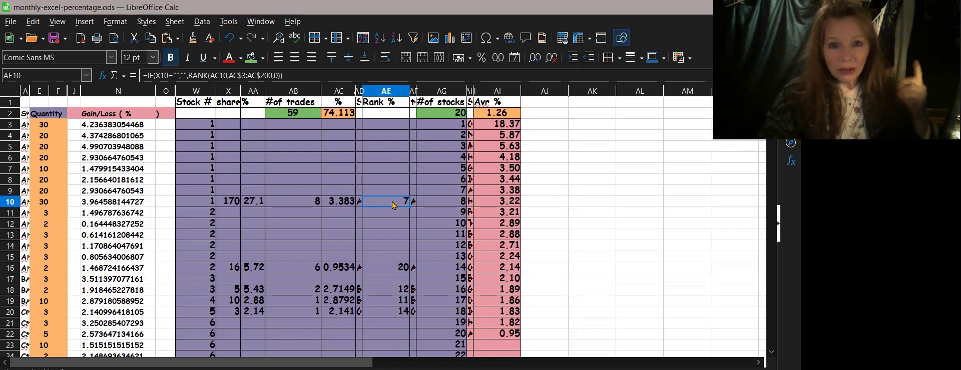
key(Left)
key(Left)
key(Right)
key(Right)
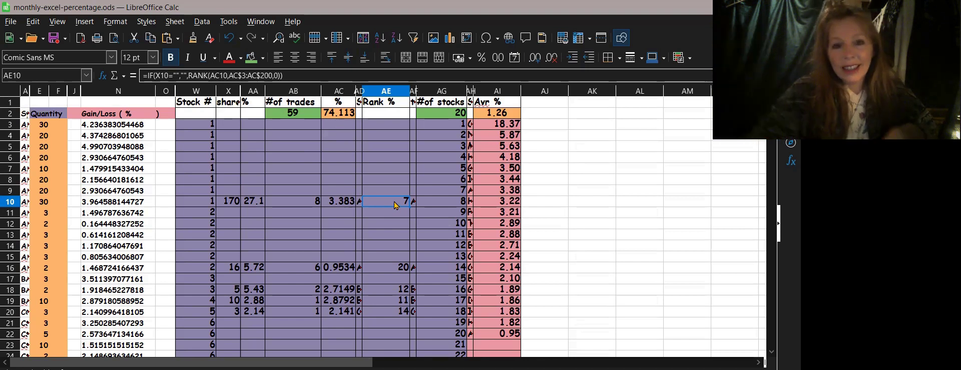
Review the stock symbol formula in AF10 and the VLOOKUP formula in AH10
key(Right)
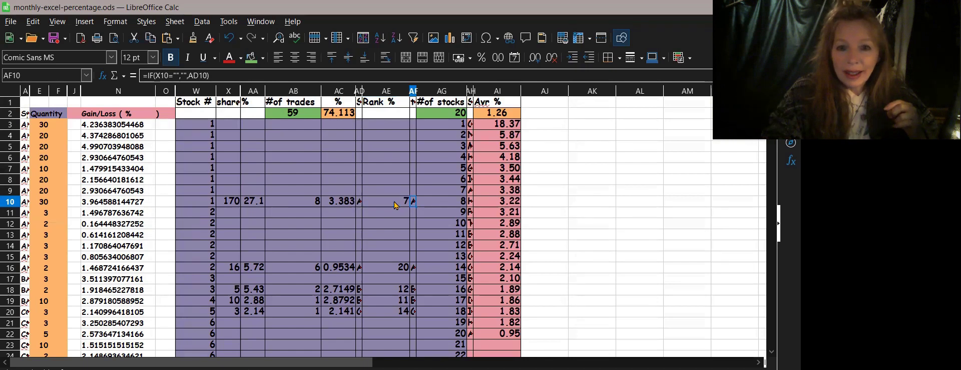
key(Right)
key(Right)
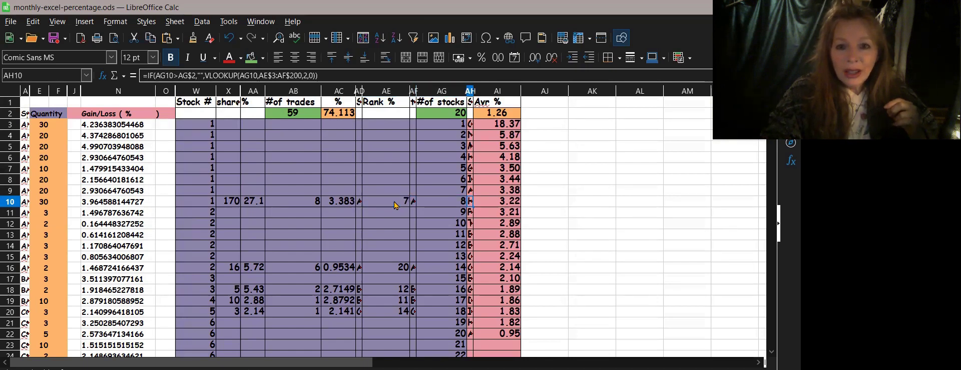
Examine the numbered list in the # of stocks column AG and the first VLOOKUP formula in AH3
key(Up)
key(Up)
key(Up)
key(Up)
key(Up)
key(Up)
key(Up)
key(Up)
key(Up)
key(Down)
key(Down)
key(Left)
key(Down)
key(Down)
key(Down)
key(Down)
key(Down)
key(Down)
key(Up)
key(Up)
key(Up)
key(Up)
key(Up)
key(Up)
key(Right)
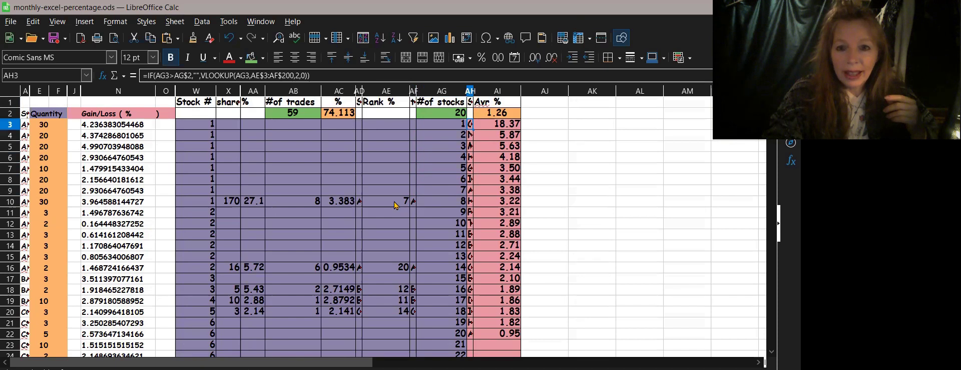
Check the SUMIF formula in AI3, the first list number in AG3 and the MAX formula in AG2
key(Right)
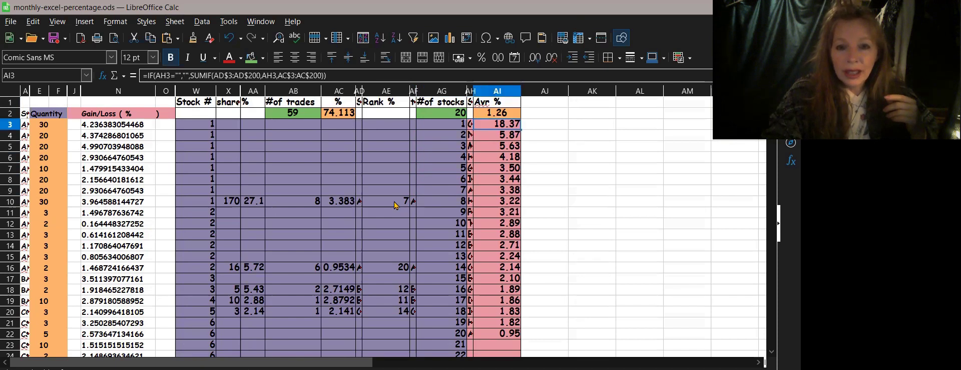
key(Left)
key(Left)
key(Right)
key(Left)
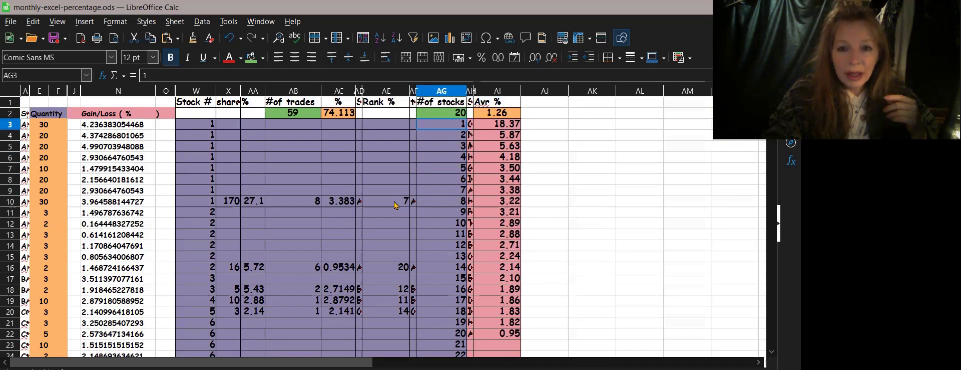
key(Up)
key(Up)
key(Down)
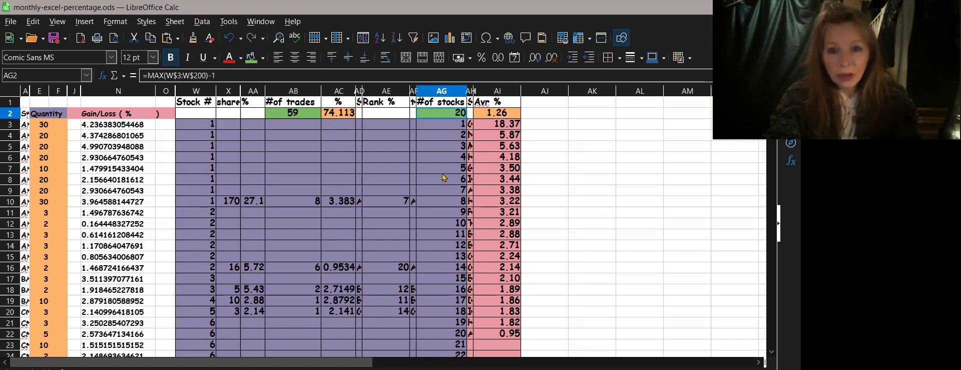
Look across row 5 from AG5 and inspect the first SUMIF formula of the Avr % column in AI3
click(453, 146)
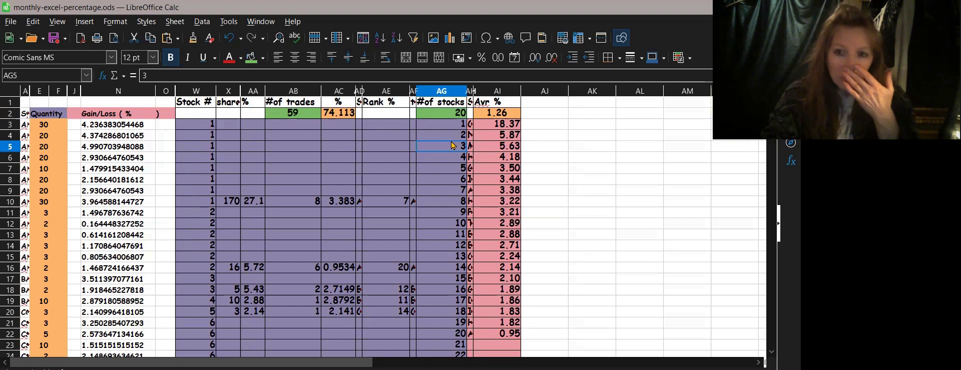
key(Right)
key(Right)
key(Right)
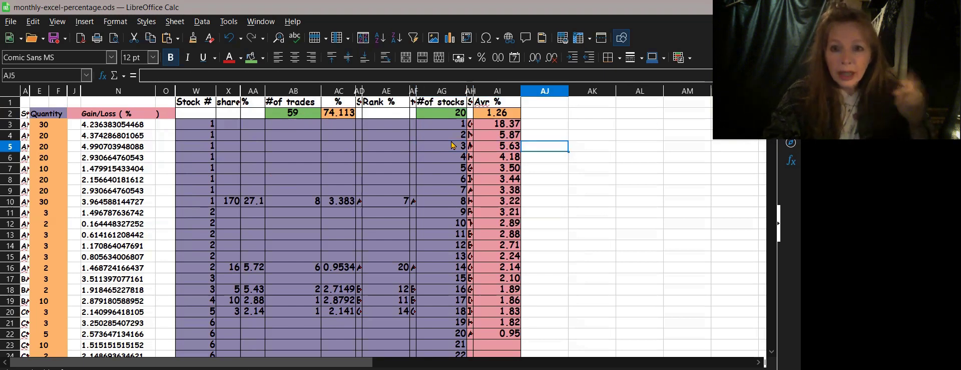
key(Left)
key(Up)
key(Up)
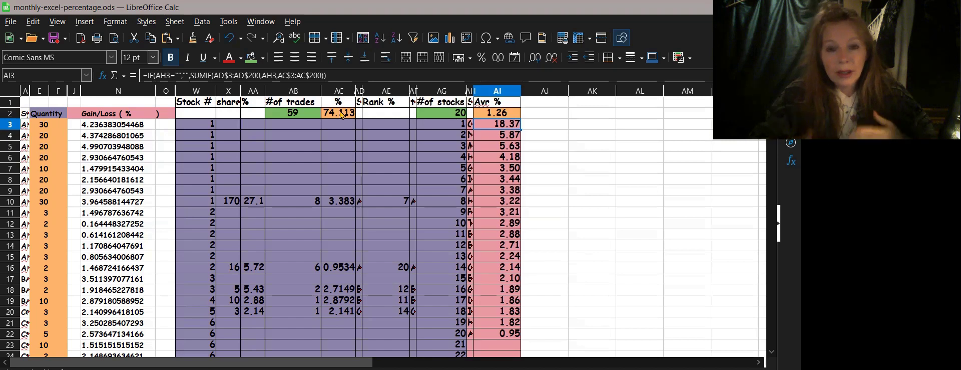
Compare the VLOOKUP formula in AH3 and the column sum in AC2 with the SUMIF formula in AI3
key(Left)
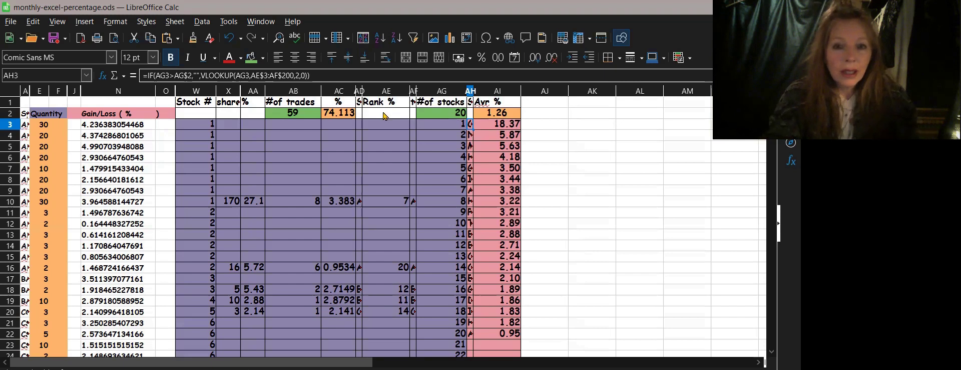
click(337, 115)
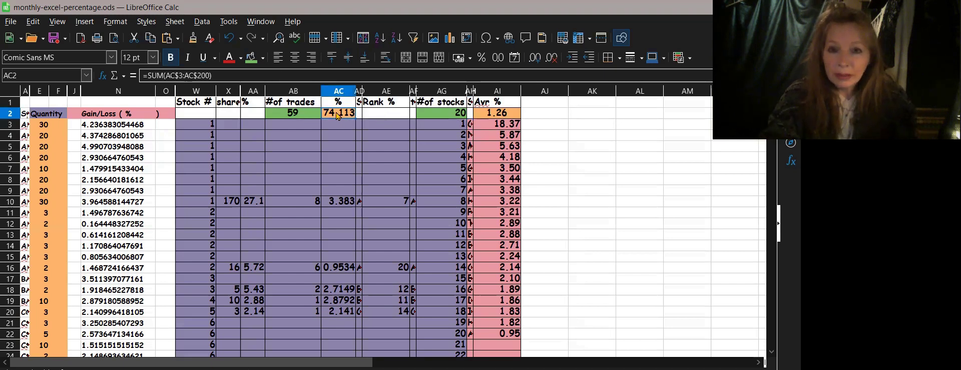
key(Right)
key(Right)
key(Right)
key(Right)
key(Right)
key(Right)
key(Down)
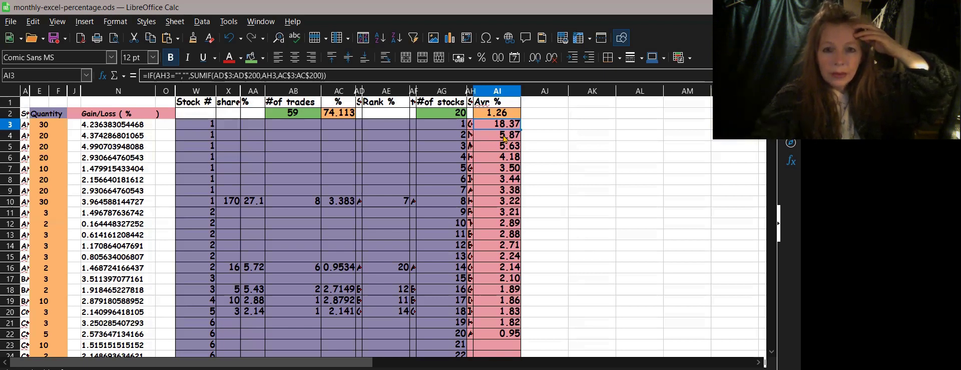
Trace the VLOOKUP formula in AH3 back to the stock symbol formulas in AF10 and AD10
key(Left)
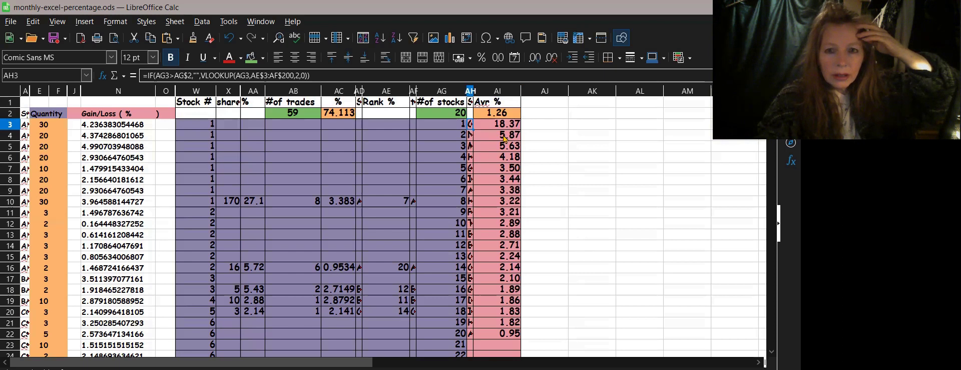
key(Right)
key(Left)
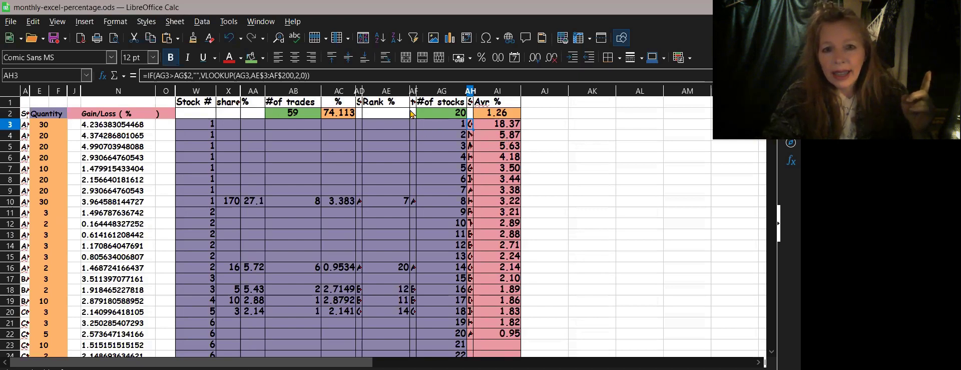
click(413, 202)
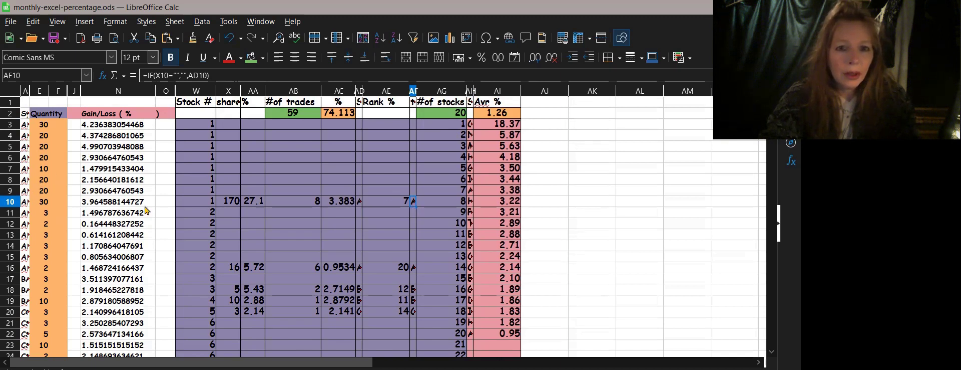
click(359, 201)
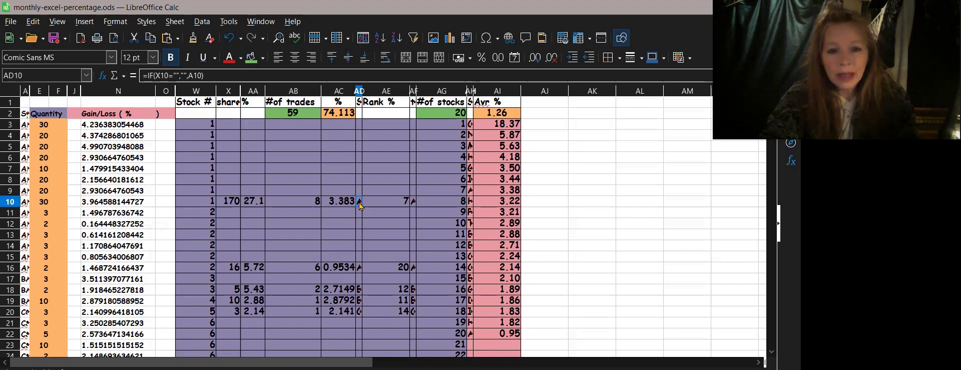
click(414, 201)
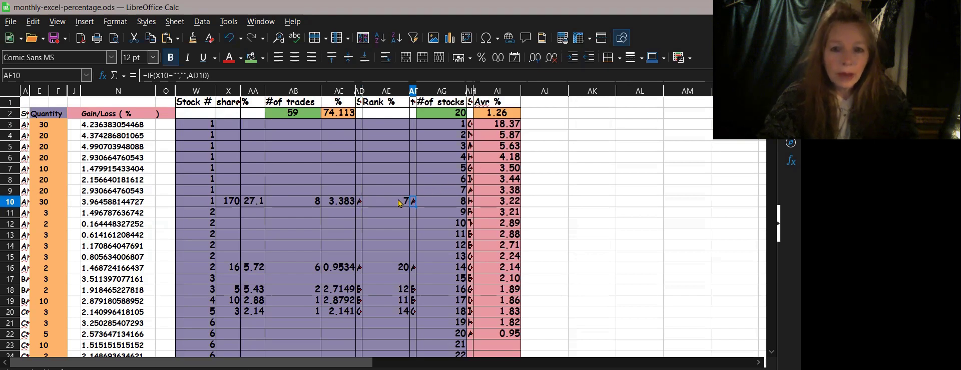
click(471, 147)
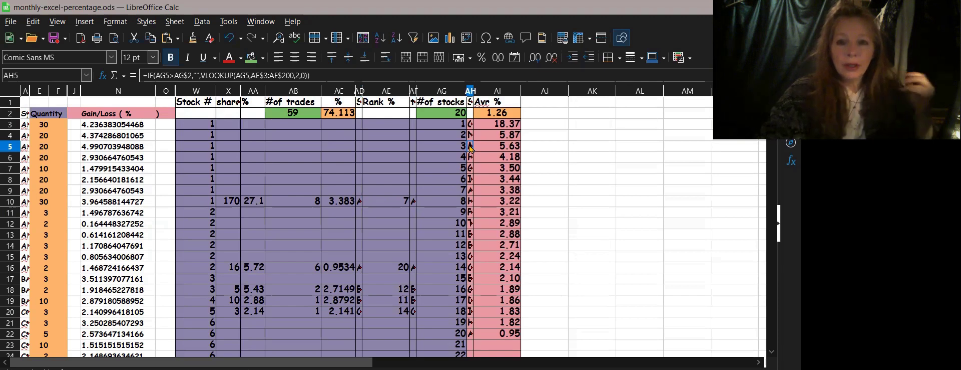
key(Up)
key(Up)
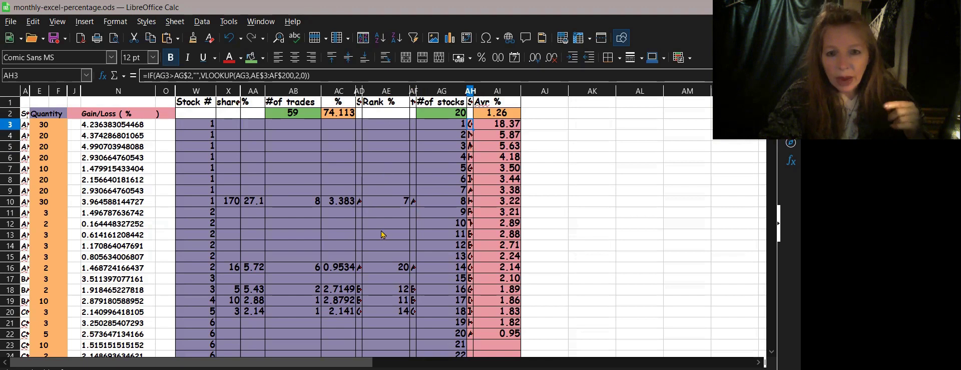
Search down the Rank % column AE for the stock ranked 1 and examine its RANK formula
click(403, 268)
key(Down)
key(Down)
key(Down)
key(Down)
key(Down)
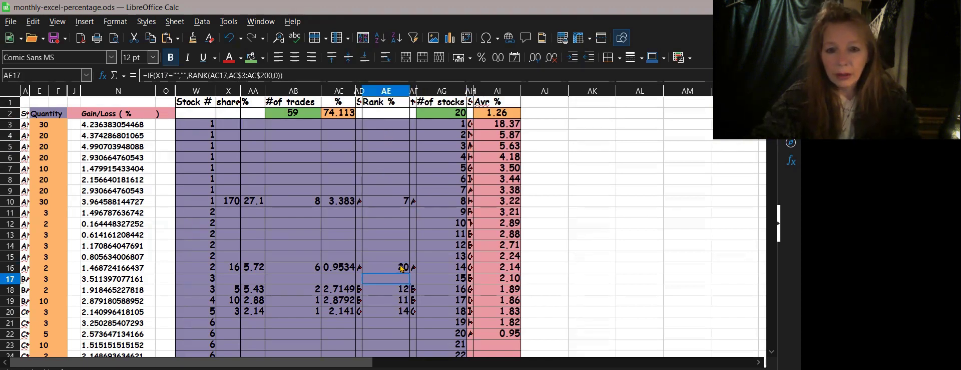
key(Down)
key(Down)
key(Down)
key(Down)
key(Down)
key(Down)
key(Down)
key(Down)
key(Down)
key(Down)
key(Down)
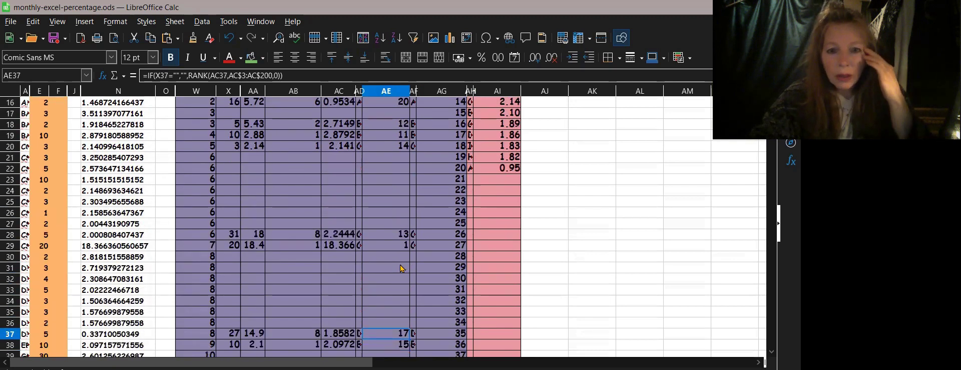
key(Up)
key(Up)
key(Up)
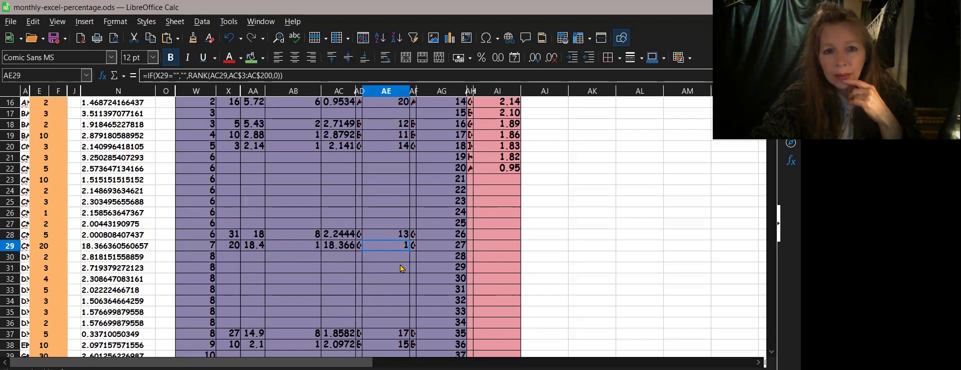
key(Up)
key(Up)
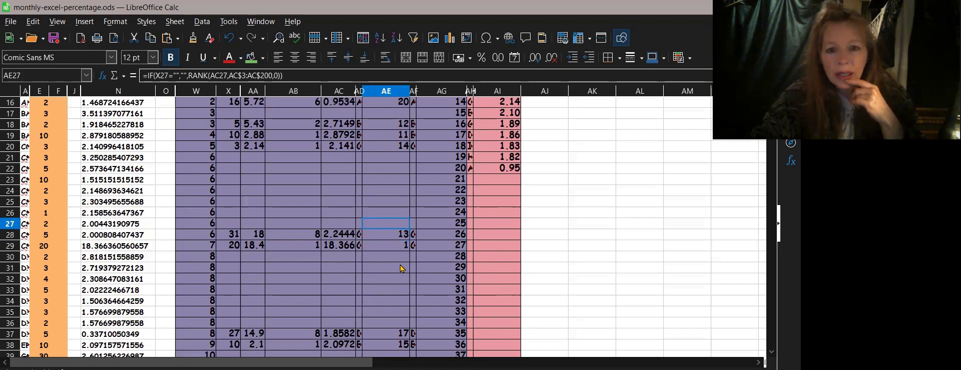
Return to the top of the Rank % column and relate it to the VLOOKUP formula in AH3
key(Up)
key(Up)
key(Up)
key(Up)
key(Up)
key(Up)
key(Up)
key(Up)
key(Up)
key(Up)
key(Up)
key(Up)
key(Up)
key(Up)
key(Up)
key(Up)
key(Up)
key(Up)
key(Up)
key(Up)
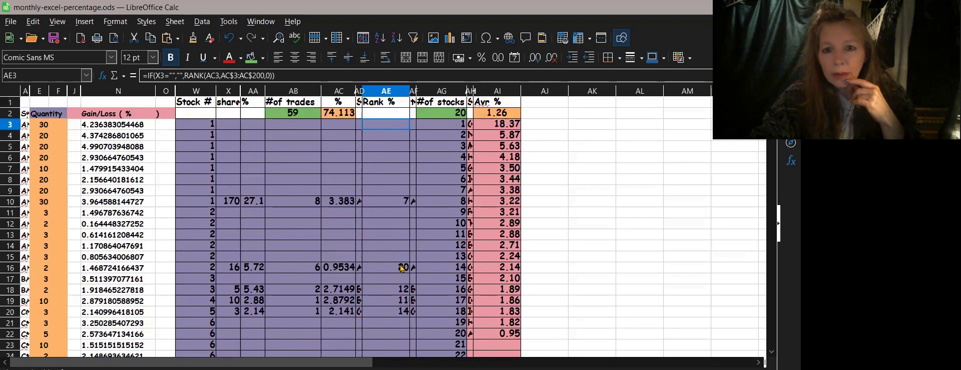
key(Right)
key(Right)
key(Right)
key(Right)
key(Left)
key(Left)
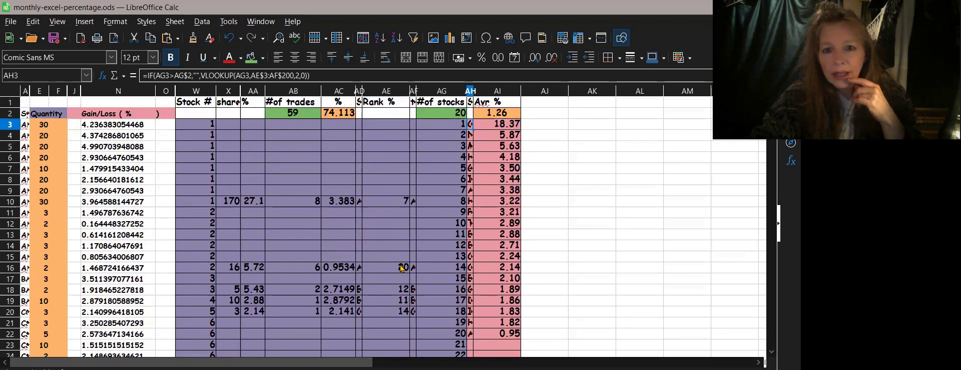
key(Right)
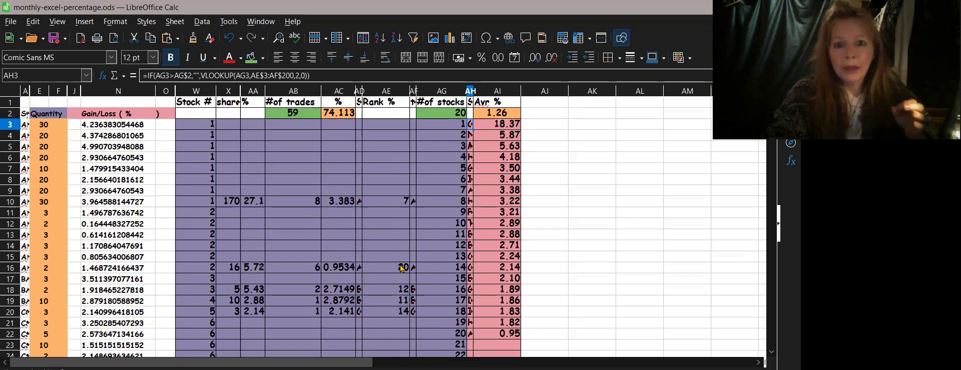
Inspect the VLOOKUP formula in AH4 and the SUMIF formula in AI3
key(Down)
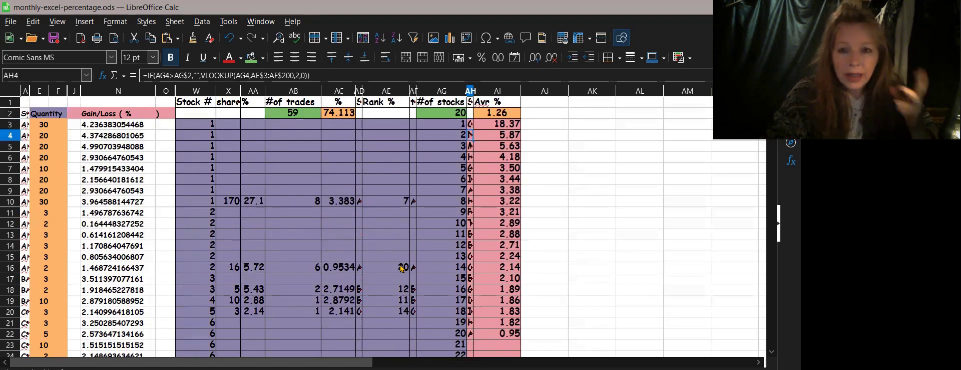
key(Right)
key(Up)
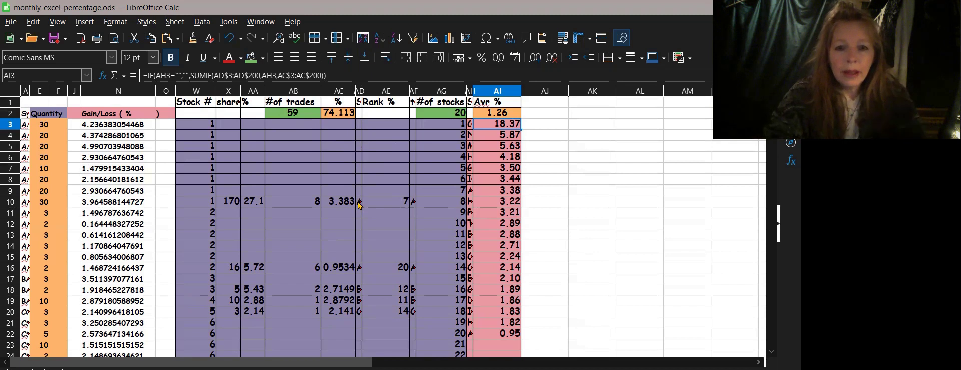
Look down the stock symbol column AD from row 20 to find the top-ranked stock's symbol formula in AD29
click(359, 319)
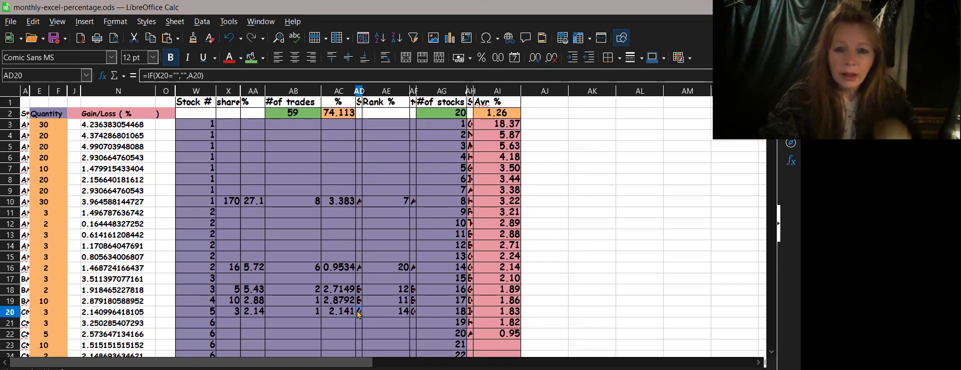
key(Down)
key(Down)
key(Down)
key(Down)
key(Down)
key(Down)
key(Down)
key(Down)
key(Down)
key(Down)
key(Down)
key(Down)
key(Down)
key(Down)
key(Down)
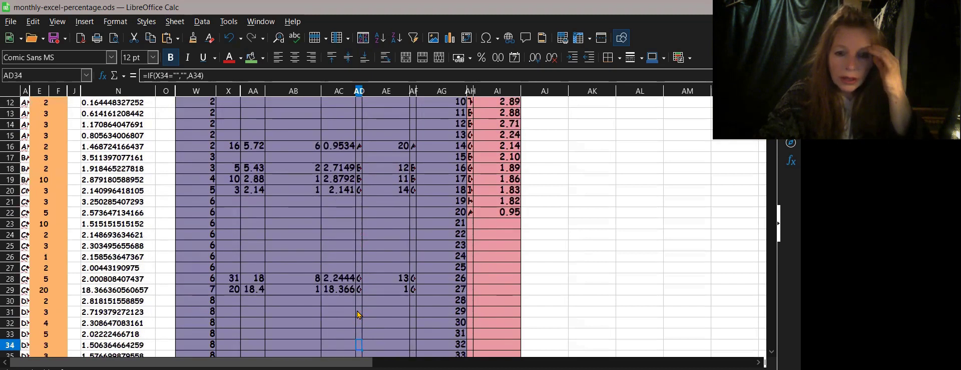
key(Up)
key(Up)
key(Up)
key(Up)
key(Up)
key(Up)
key(Up)
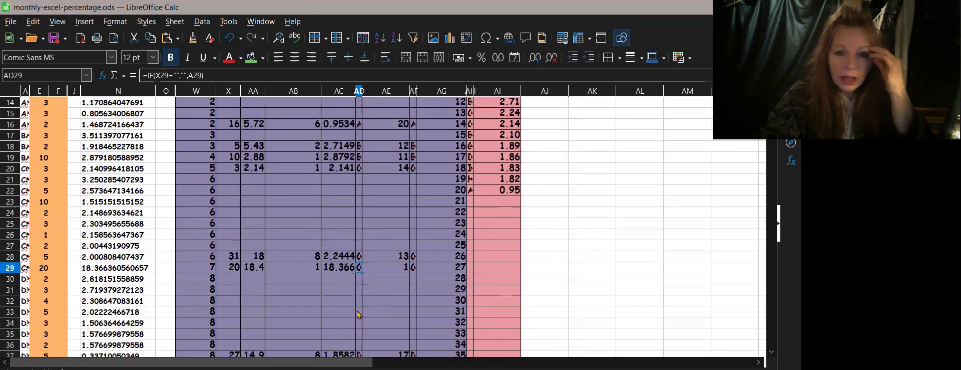
Trace the % column AC upward from row 29 to its header in AC1
key(Left)
key(Up)
key(Up)
key(Up)
key(Up)
key(Up)
key(Up)
key(Up)
key(Up)
key(Up)
key(Up)
key(Up)
key(Up)
key(Up)
key(Up)
key(Up)
key(Up)
key(Up)
key(Up)
key(Up)
key(Up)
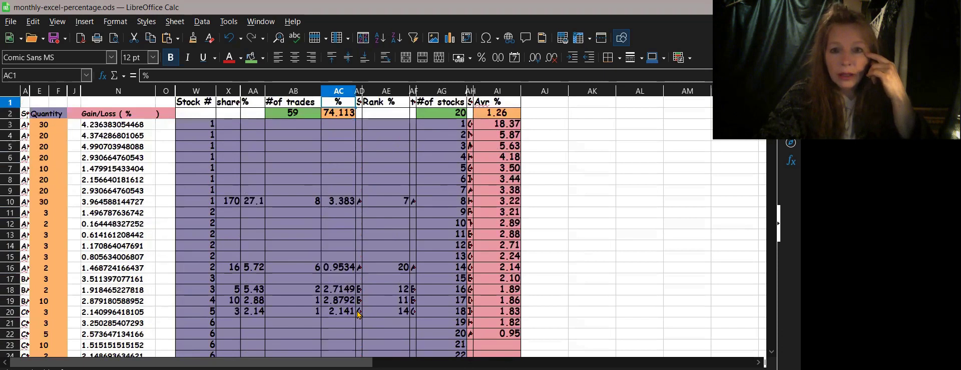
Inspect the SUMIF formulas in the Avr % column at AI3, AI4 and AI19
click(510, 126)
click(508, 137)
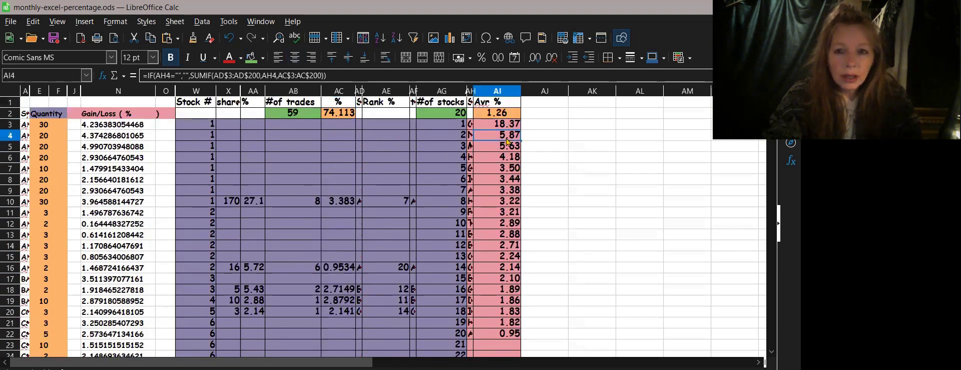
click(504, 302)
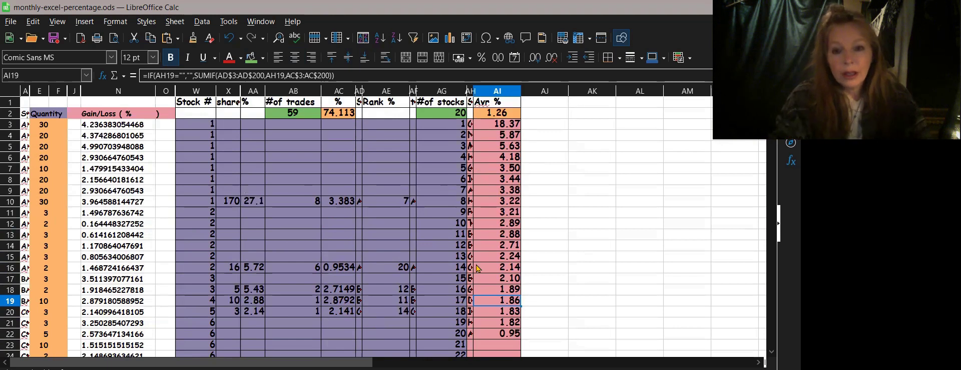
Examine the overall average formula in AI2 and the trade-count total in AB2 that it divides by
click(511, 115)
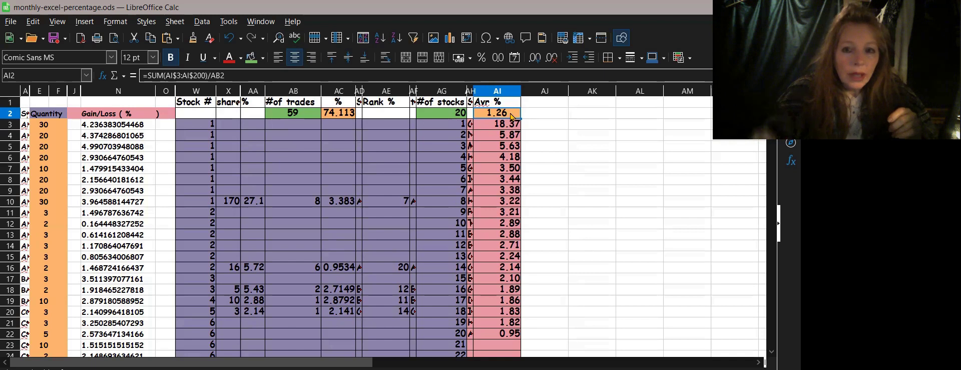
key(Left)
key(Left)
key(Left)
key(Left)
key(Left)
key(Left)
key(Left)
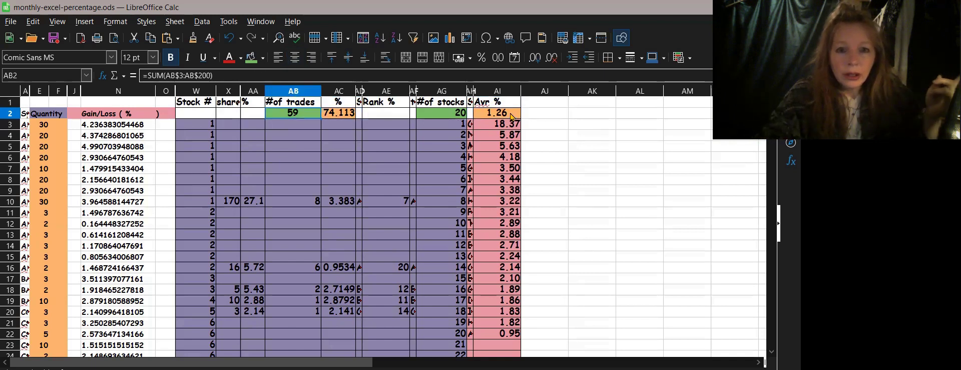
Return from the trade-count total to AI2 and review how its formula divides the summed percentages
key(Right)
key(Right)
key(Right)
key(Right)
key(Right)
key(Right)
key(Right)
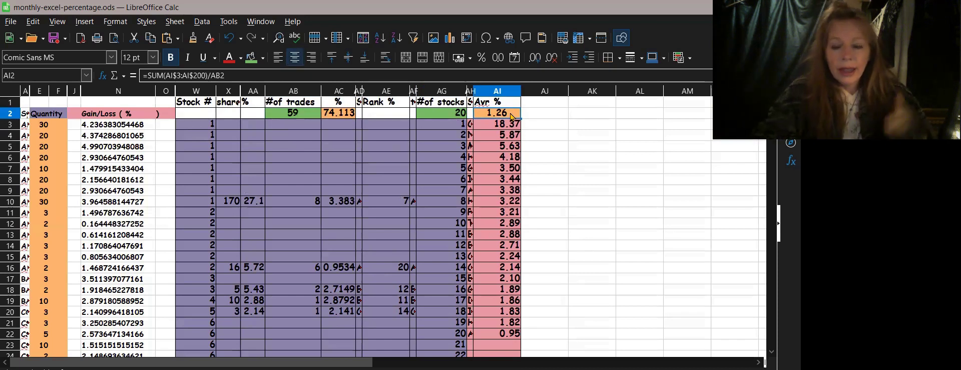
Compare the SUM formulas for the number of trades in AB2 and the percentages in AC2
key(Left)
key(Left)
key(Left)
key(Left)
key(Left)
key(Left)
key(Left)
key(Right)
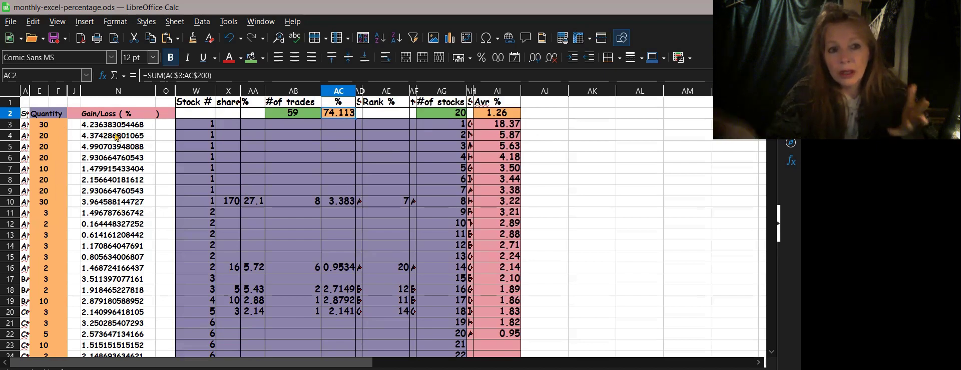
key(Left)
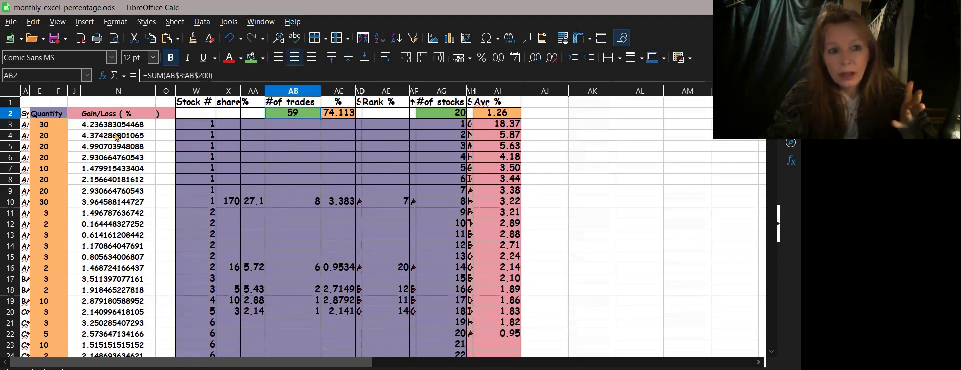
Examine the individual trade percentages in the Gain/Loss column, starting with N3 and N4
click(97, 130)
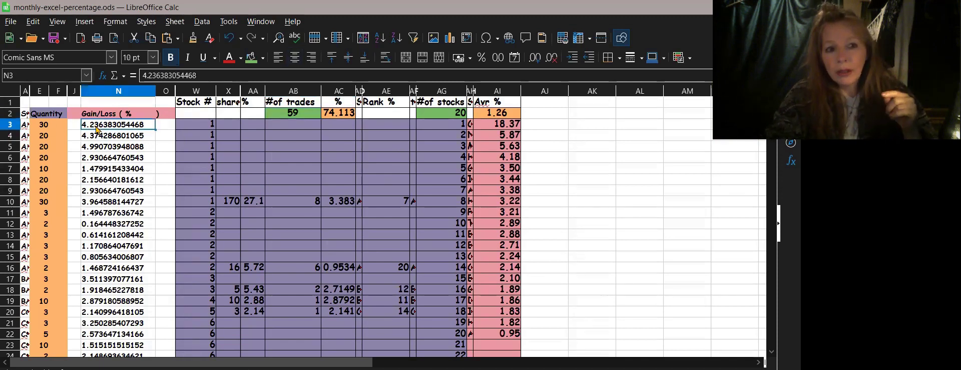
key(Down)
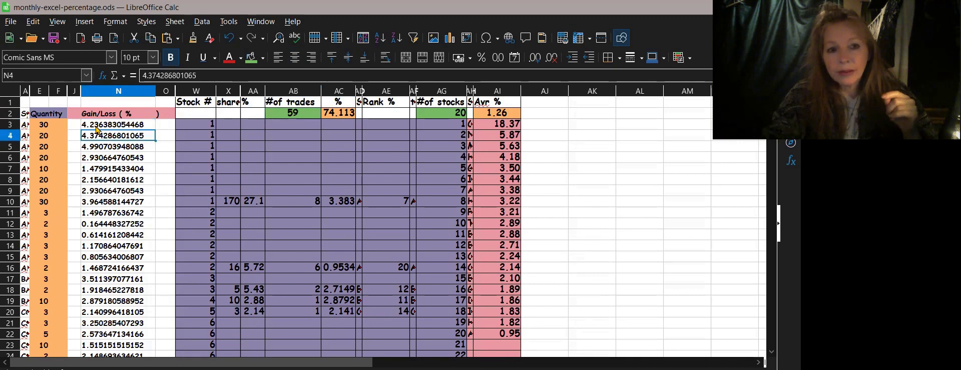